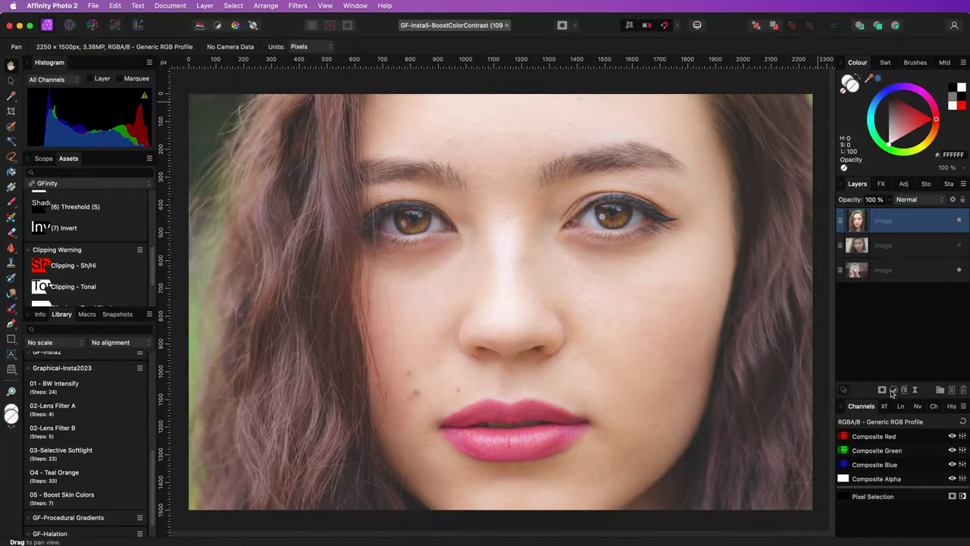
Add a Curves adjustment and bow the master curve upward to brighten the portrait
{"action": "left_click", "coordinate": [894, 394]}
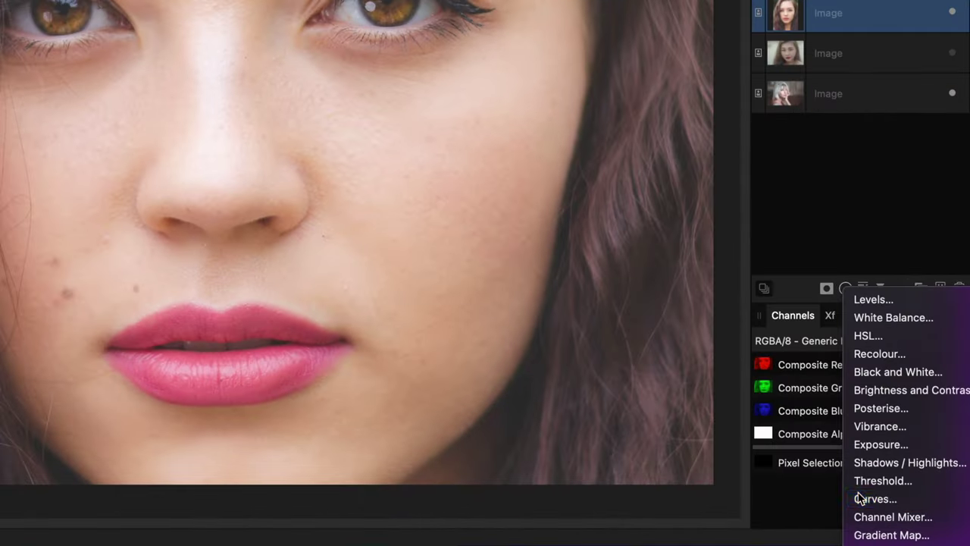
{"action": "left_click", "coordinate": [913, 517]}
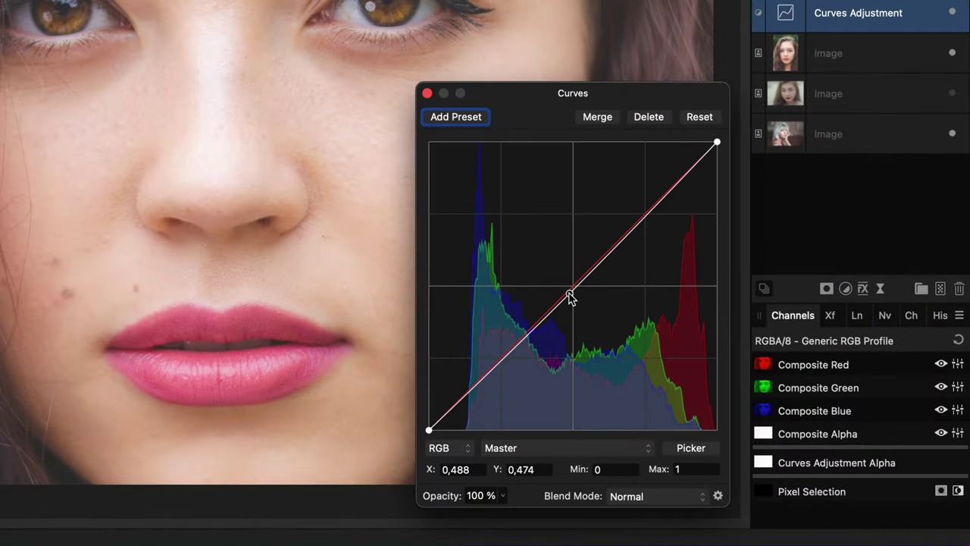
{"action": "left_click_drag", "start_coordinate": [569, 296], "coordinate": [556, 271]}
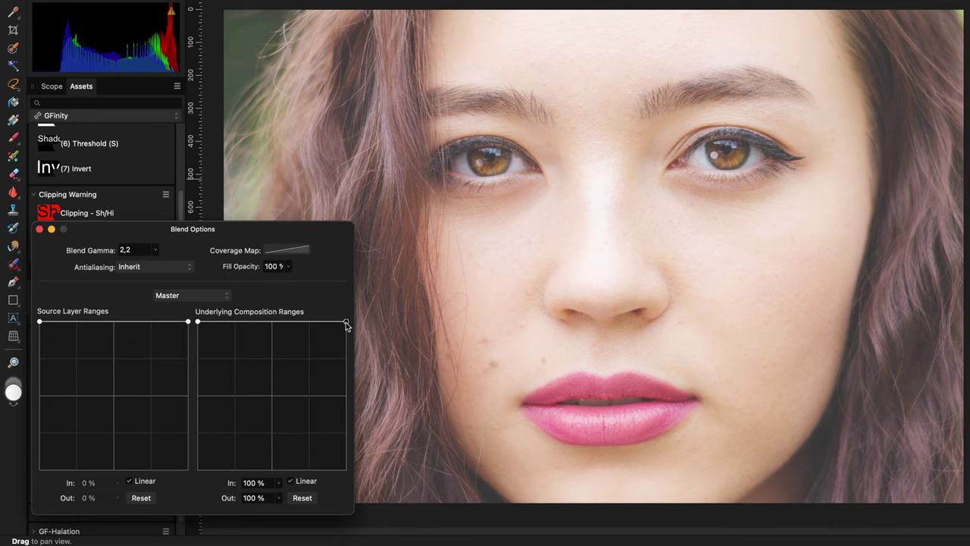
Drop the Curves' Underlying Composition right point to 0% and set its blend mode to Divide
{"action": "left_click_drag", "start_coordinate": [345, 322], "coordinate": [346, 469]}
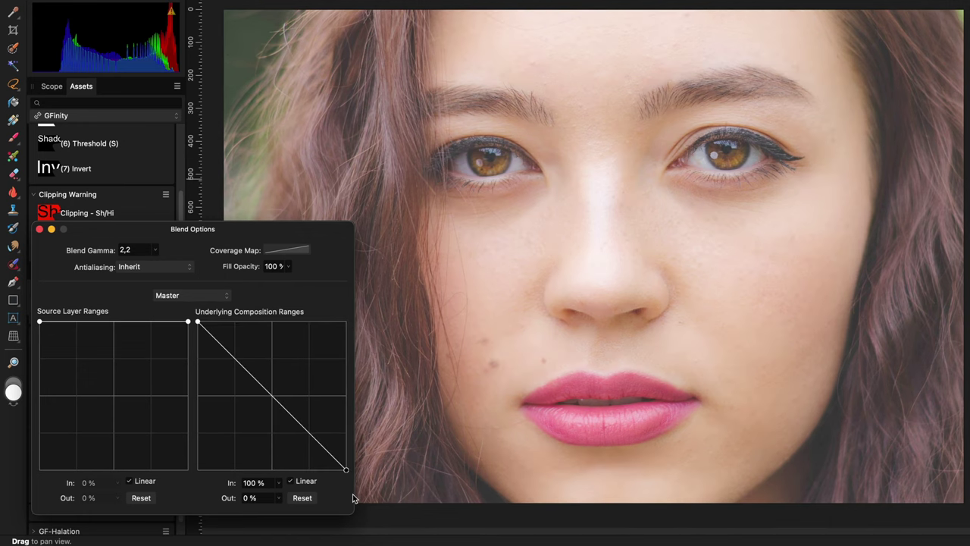
{"action": "left_click", "coordinate": [39, 229]}
{"action": "left_click", "coordinate": [885, 64]}
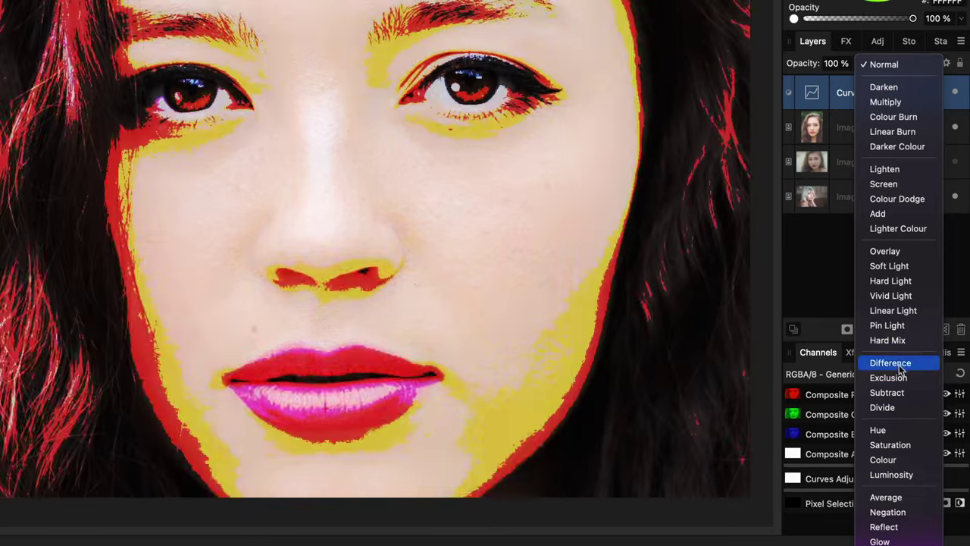
{"action": "left_click", "coordinate": [898, 407]}
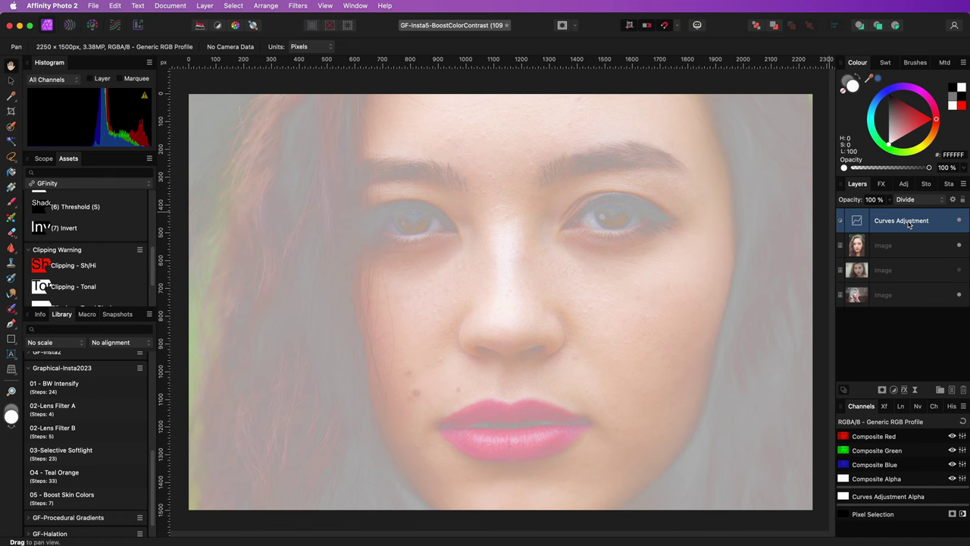
Group the Curves adjustment and set the group's blend mode to Multiply
{"action": "right_click", "coordinate": [910, 225]}
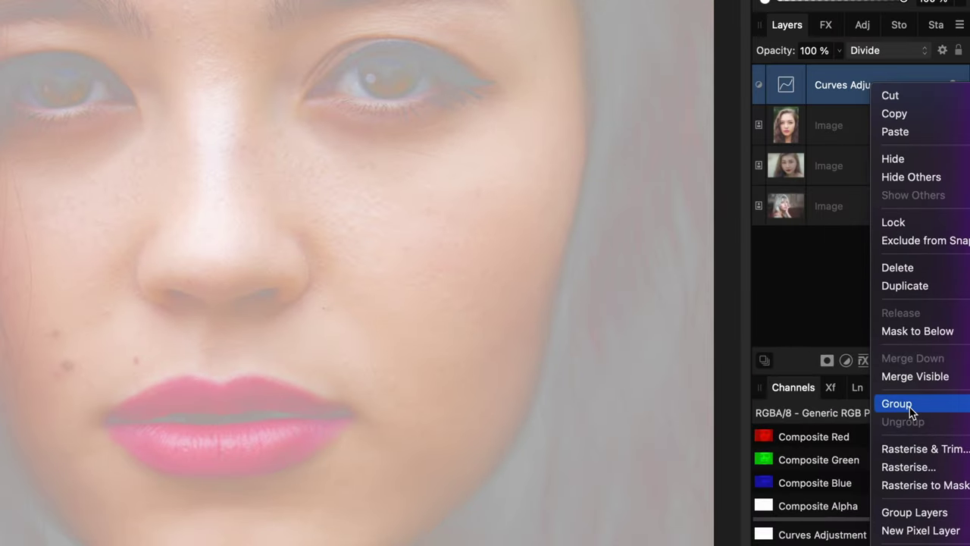
{"action": "left_click", "coordinate": [910, 407]}
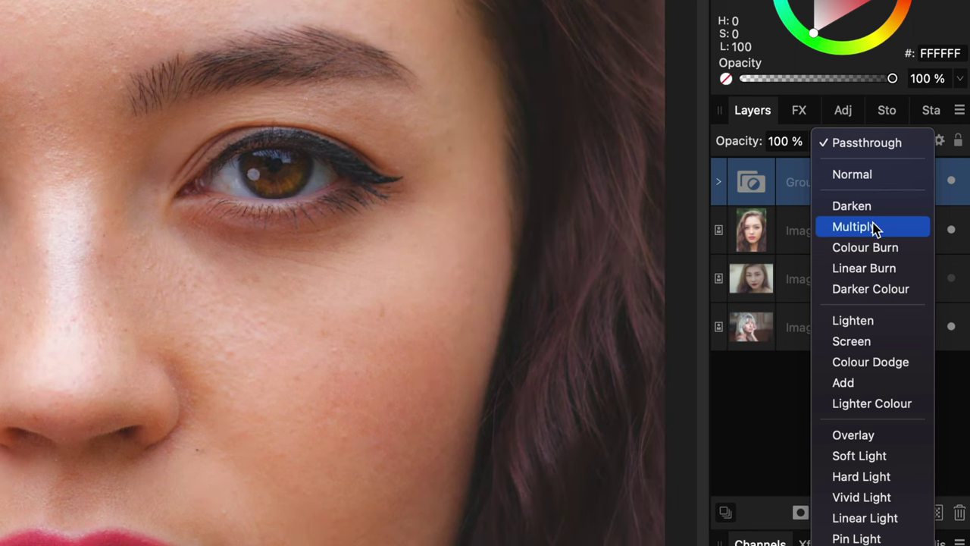
{"action": "left_click", "coordinate": [875, 228]}
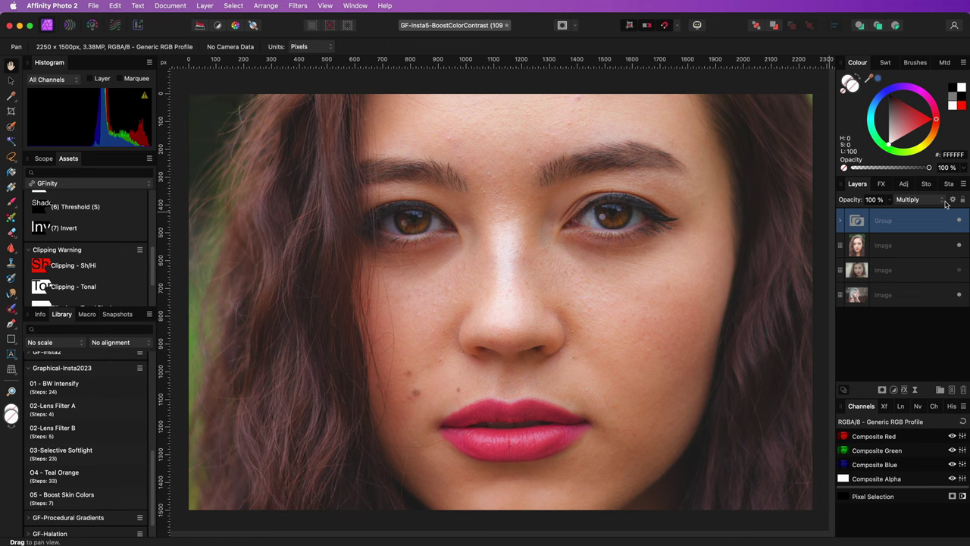
Raise the group's Underlying shadow range to about 49% in Blend Options
{"action": "left_click", "coordinate": [952, 200]}
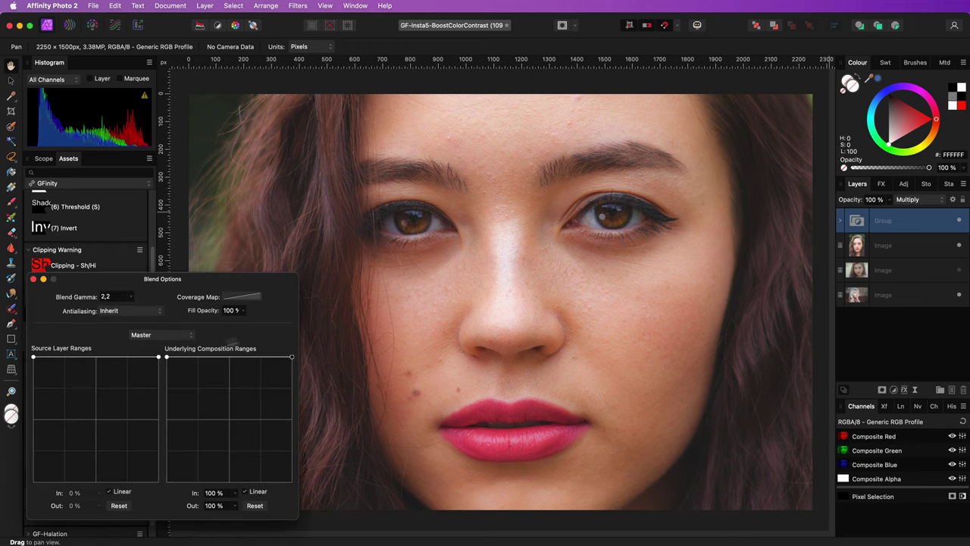
{"action": "left_click_drag", "start_coordinate": [166, 360], "coordinate": [162, 424]}
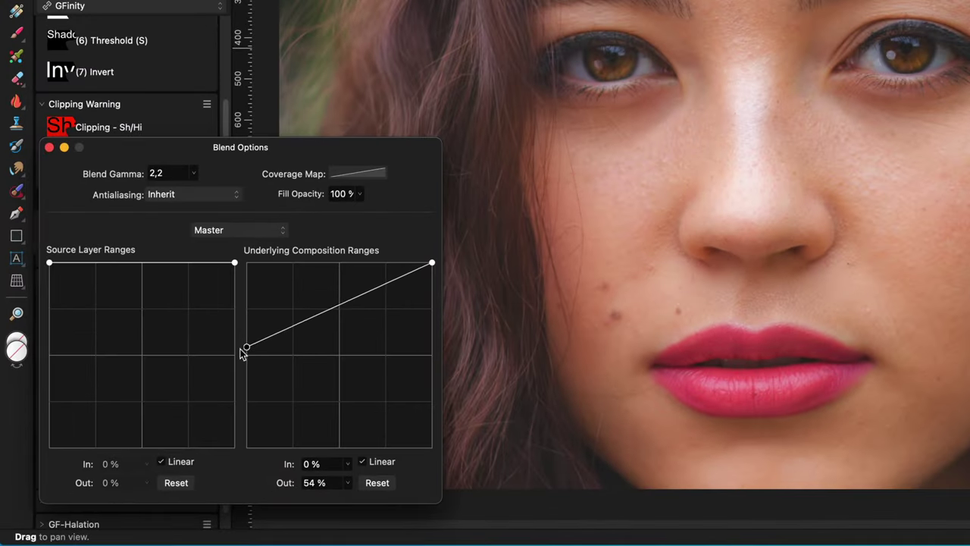
{"action": "left_click_drag", "start_coordinate": [239, 360], "coordinate": [241, 363]}
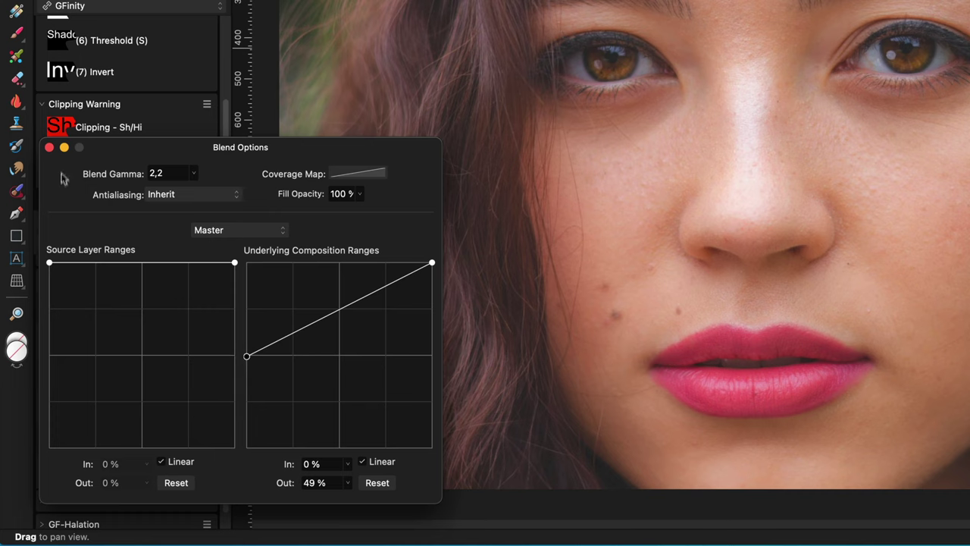
{"action": "left_click", "coordinate": [48, 147]}
{"action": "scroll", "coordinate": [95, 232], "scroll_direction": "up", "scroll_amount": 5}
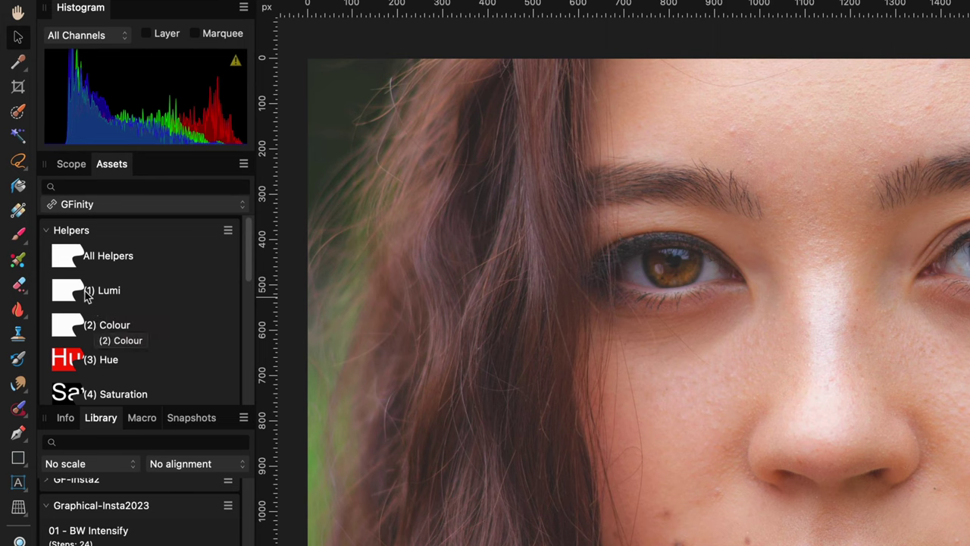
Drop the (1) Lumi Luminosity Helper asset onto the portrait and select the Group layer
{"action": "left_click_drag", "start_coordinate": [87, 296], "coordinate": [851, 125]}
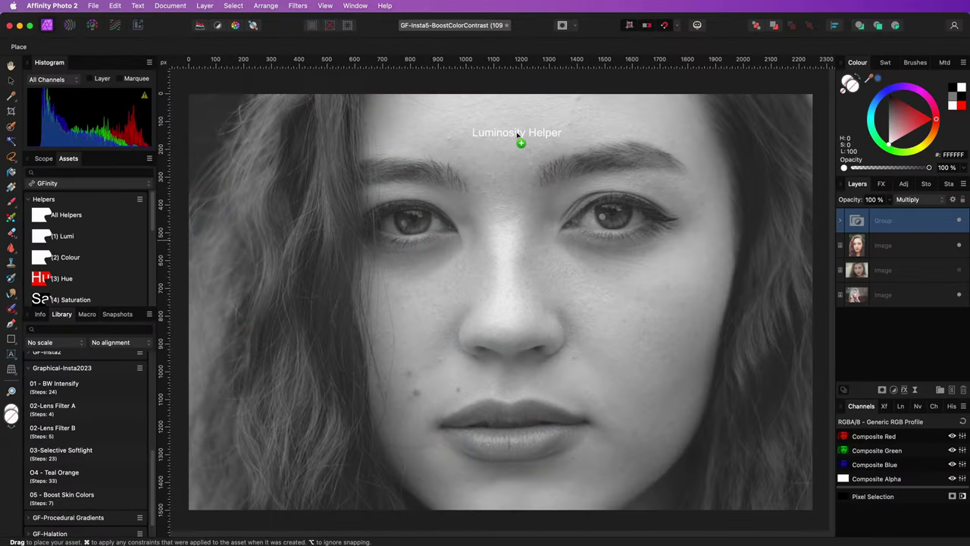
{"action": "left_click_drag", "start_coordinate": [518, 135], "coordinate": [515, 135]}
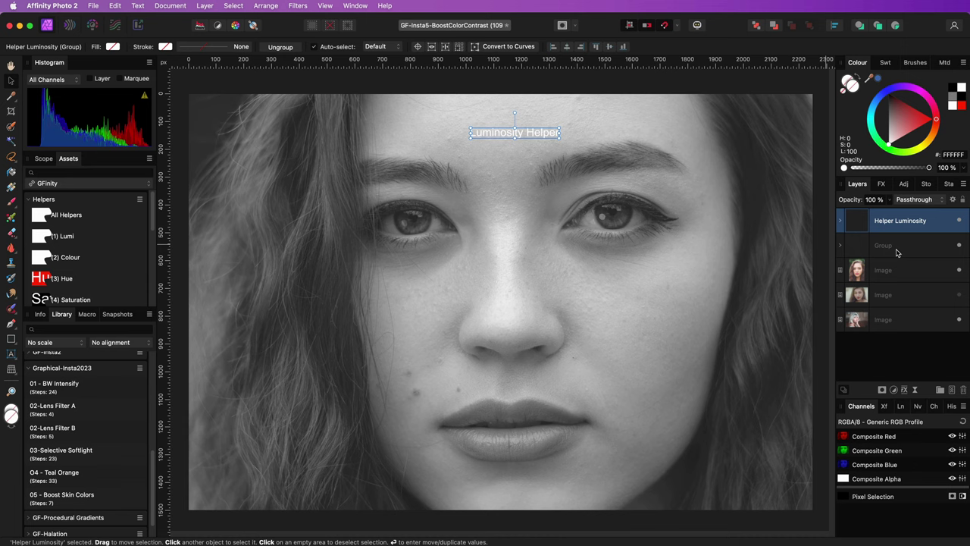
{"action": "left_click", "coordinate": [890, 244]}
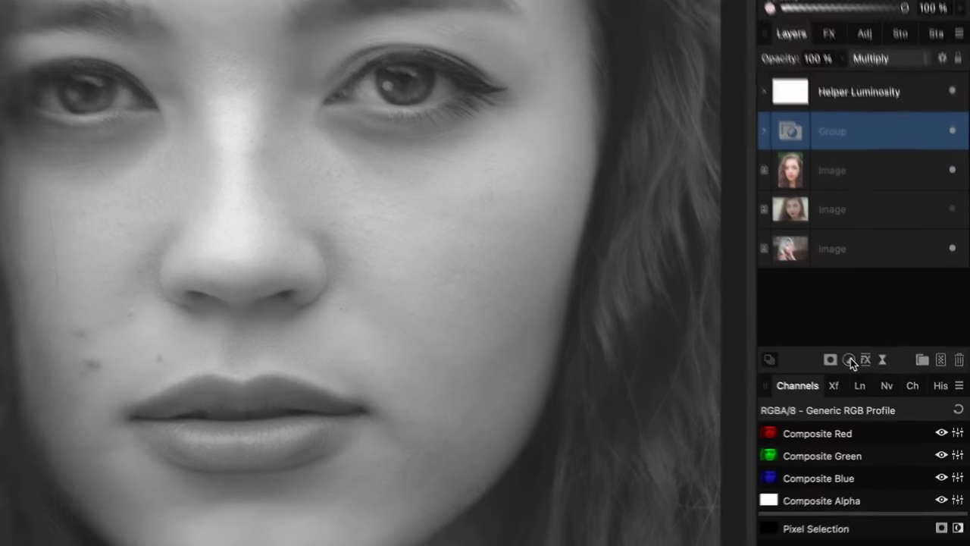
Add a Brightness and Contrast adjustment with −18% brightness and 19% contrast
{"action": "left_click", "coordinate": [849, 360]}
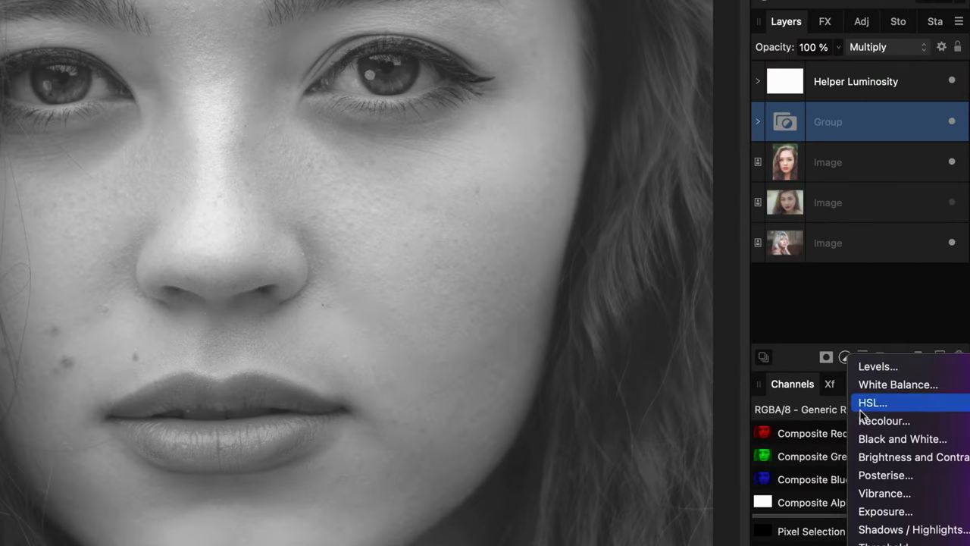
{"action": "left_click", "coordinate": [743, 203]}
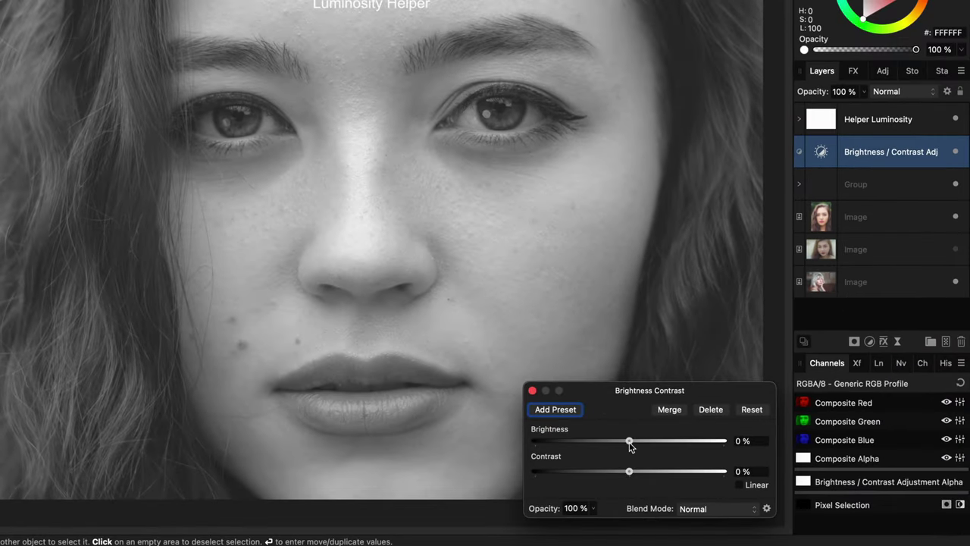
{"action": "left_click_drag", "start_coordinate": [546, 479], "coordinate": [532, 484]}
{"action": "mouse_move", "coordinate": [616, 444]}
{"action": "left_mouse_down"}
{"action": "mouse_move", "coordinate": [604, 444]}
{"action": "mouse_move", "coordinate": [656, 473]}
{"action": "mouse_move", "coordinate": [613, 440]}
{"action": "left_mouse_up"}
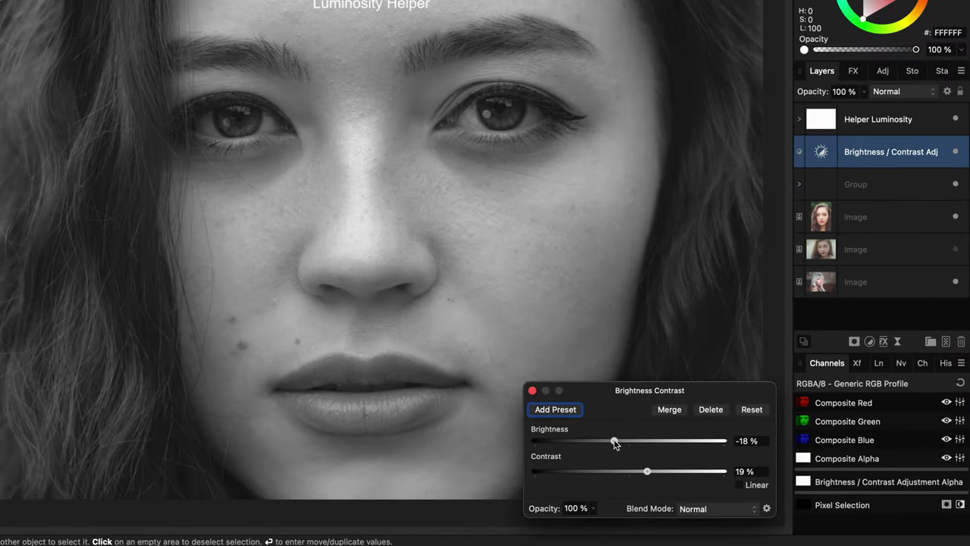
{"action": "left_click", "coordinate": [532, 390]}
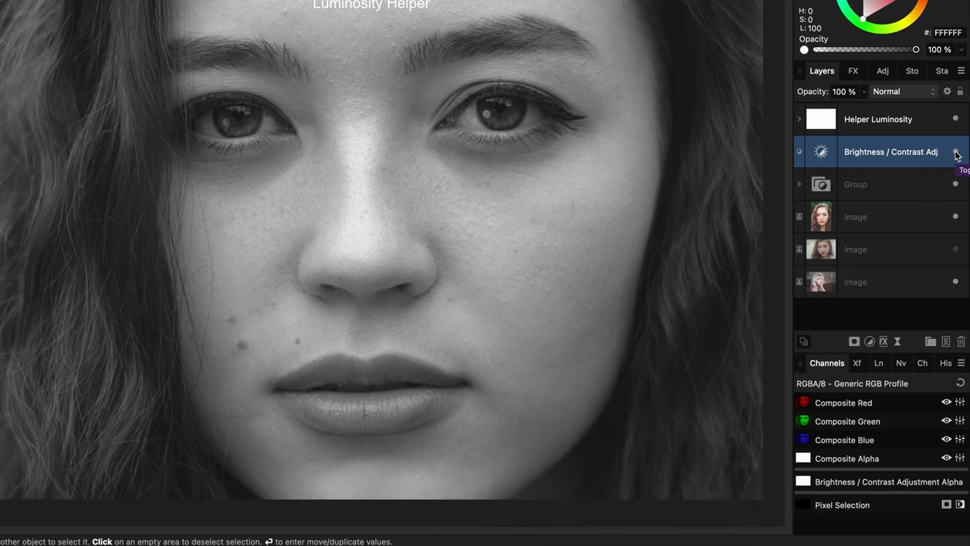
Hide Helper Luminosity and reduce the Group's opacity to 73%
{"action": "left_click", "coordinate": [955, 119]}
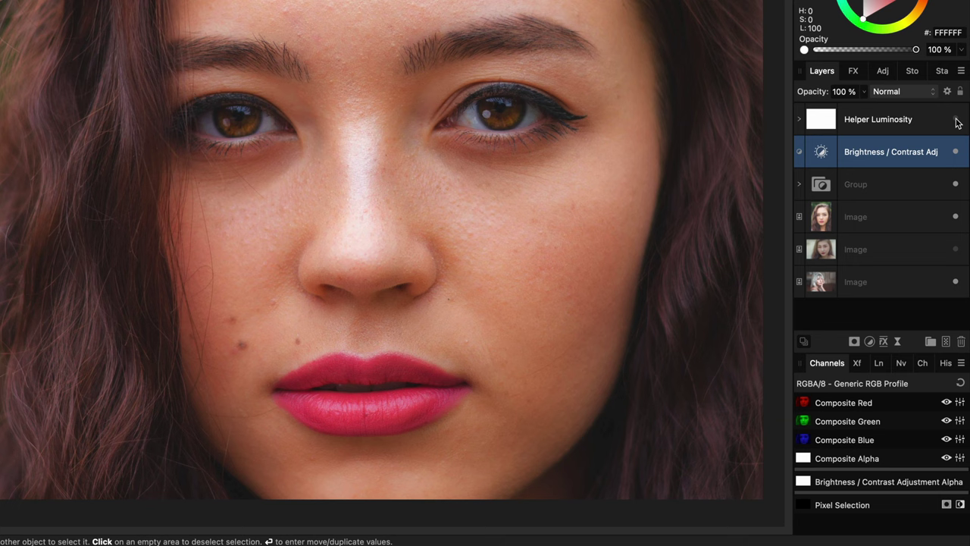
{"action": "left_click", "coordinate": [882, 182]}
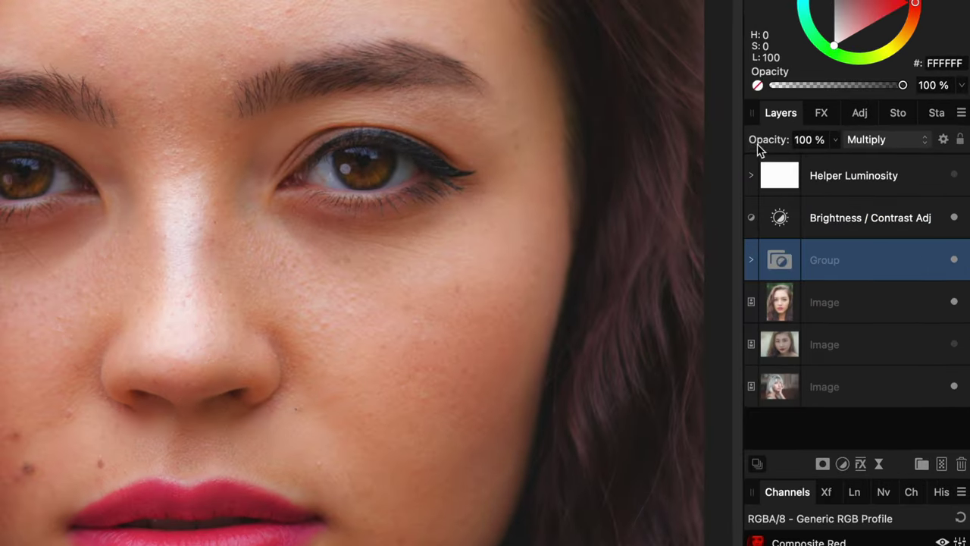
{"action": "left_click_drag", "start_coordinate": [803, 95], "coordinate": [792, 94]}
Lower the group's opacity to about 57%, then run the 05 - Boost Skin Colors macro
{"action": "left_click_drag", "start_coordinate": [742, 143], "coordinate": [730, 145]}
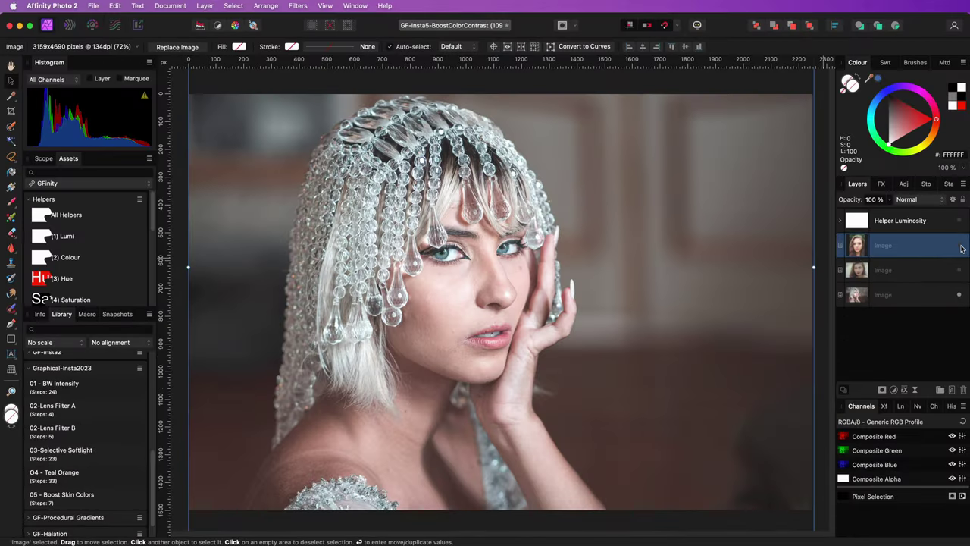
{"action": "left_click", "coordinate": [81, 495]}
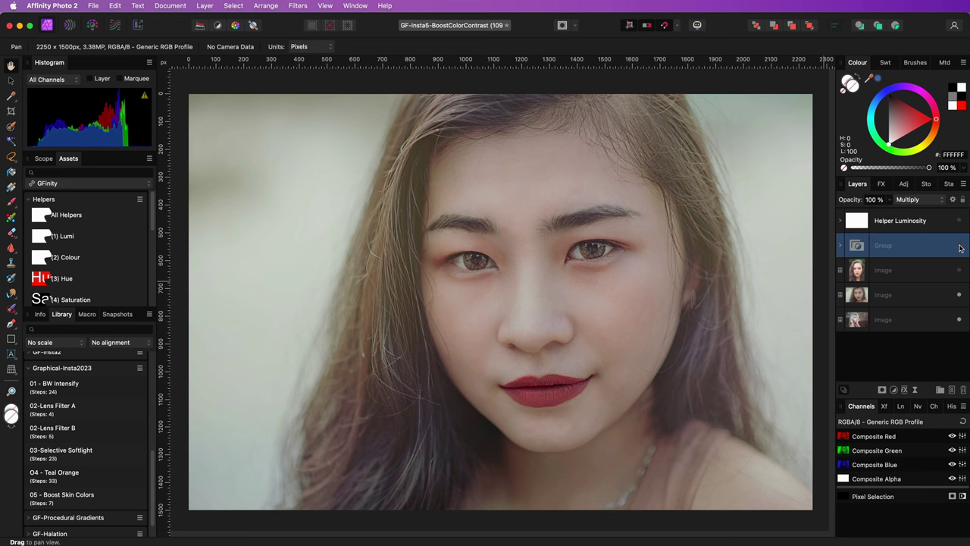
Hide the skin-boost group and add a Linear Brightness / Contrast on the Image layer: 11% brightness, 38% contrast
{"action": "left_click", "coordinate": [959, 247]}
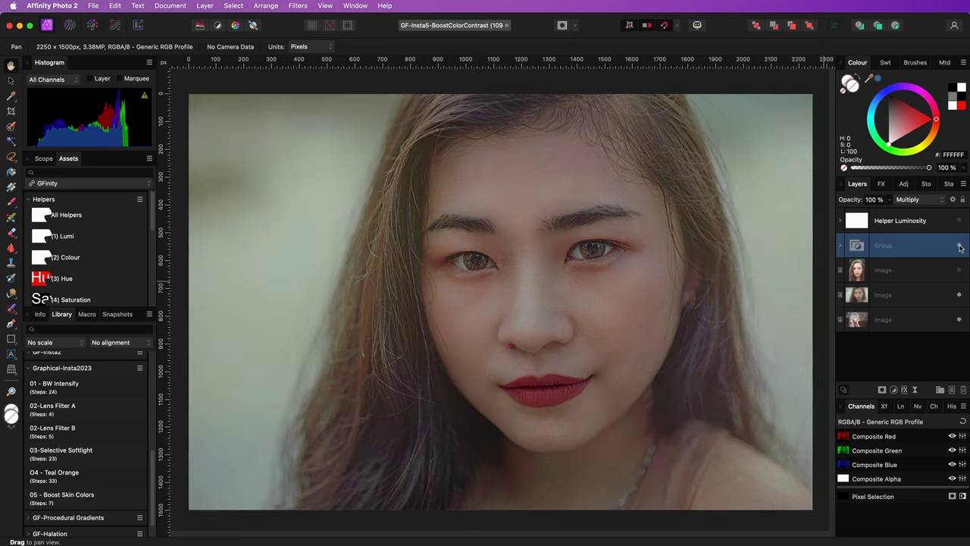
{"action": "left_click", "coordinate": [889, 271]}
{"action": "left_click", "coordinate": [893, 389]}
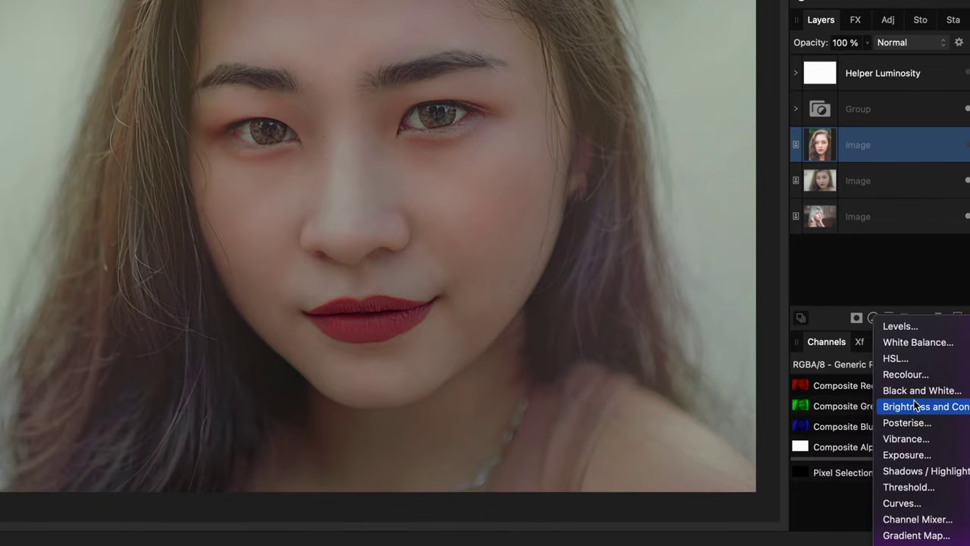
{"action": "left_click", "coordinate": [915, 405]}
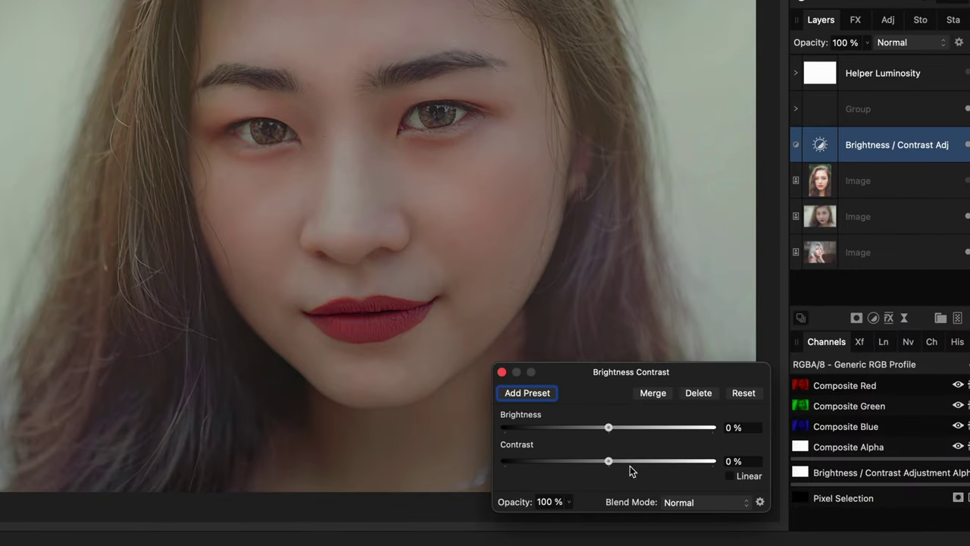
{"action": "left_click", "coordinate": [729, 476]}
{"action": "left_click_drag", "start_coordinate": [610, 429], "coordinate": [622, 428]}
{"action": "left_click_drag", "start_coordinate": [608, 462], "coordinate": [648, 464]}
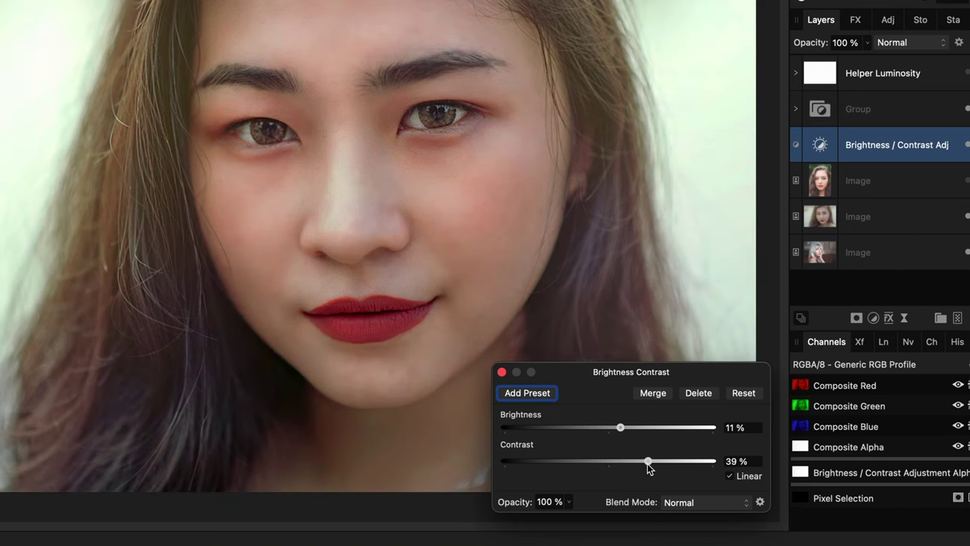
{"action": "left_click", "coordinate": [502, 371]}
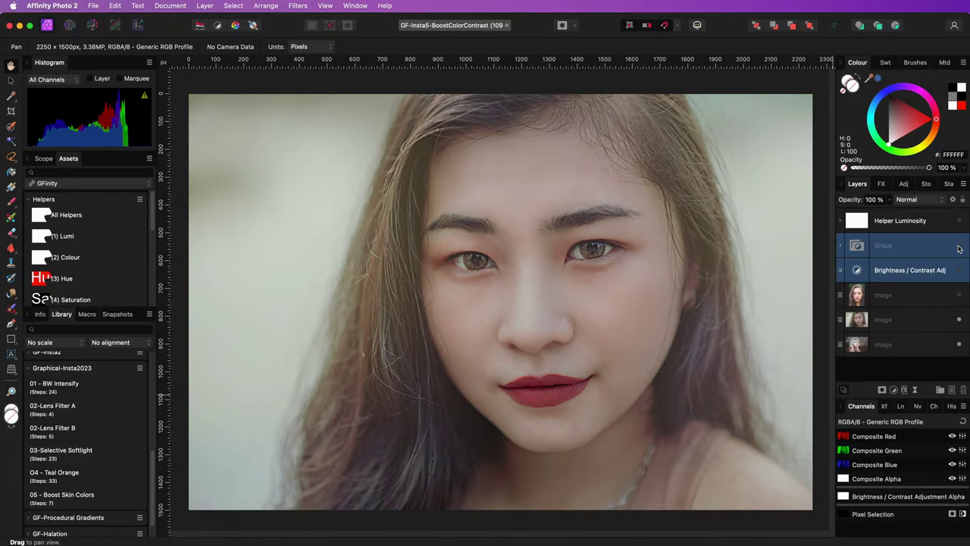
Show the skin-boost group and Helper Luminosity, then select the skin-boost group
{"action": "left_click", "coordinate": [959, 247]}
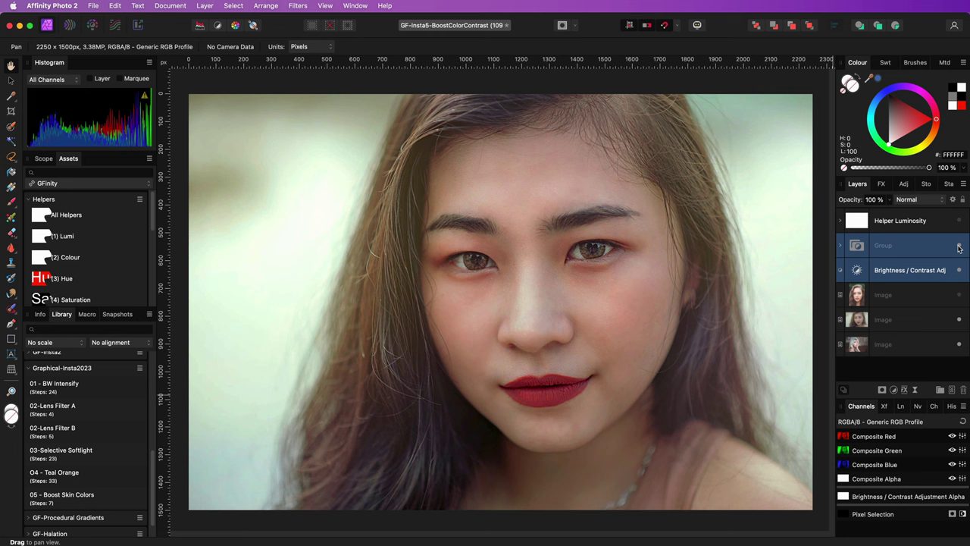
{"action": "left_click", "coordinate": [883, 270]}
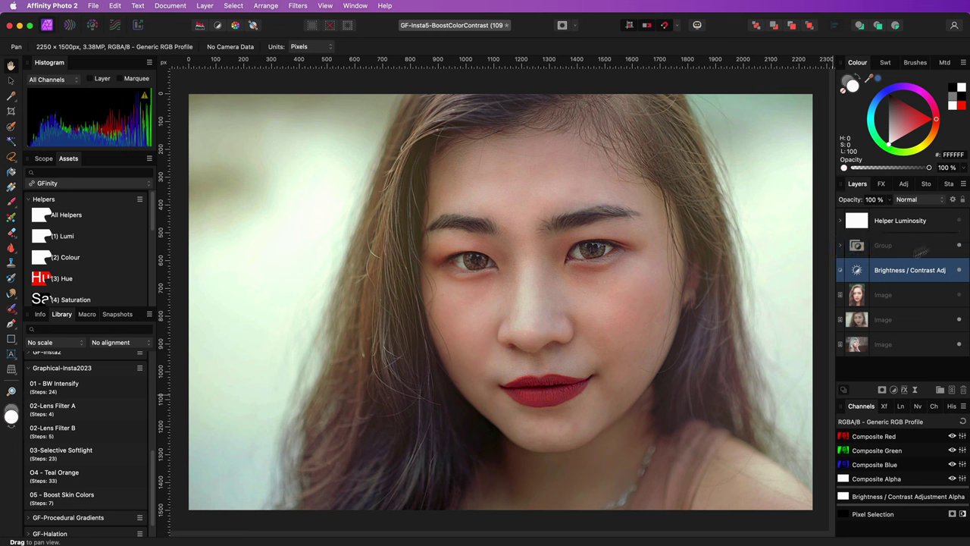
{"action": "left_click", "coordinate": [958, 220]}
{"action": "left_click", "coordinate": [909, 244]}
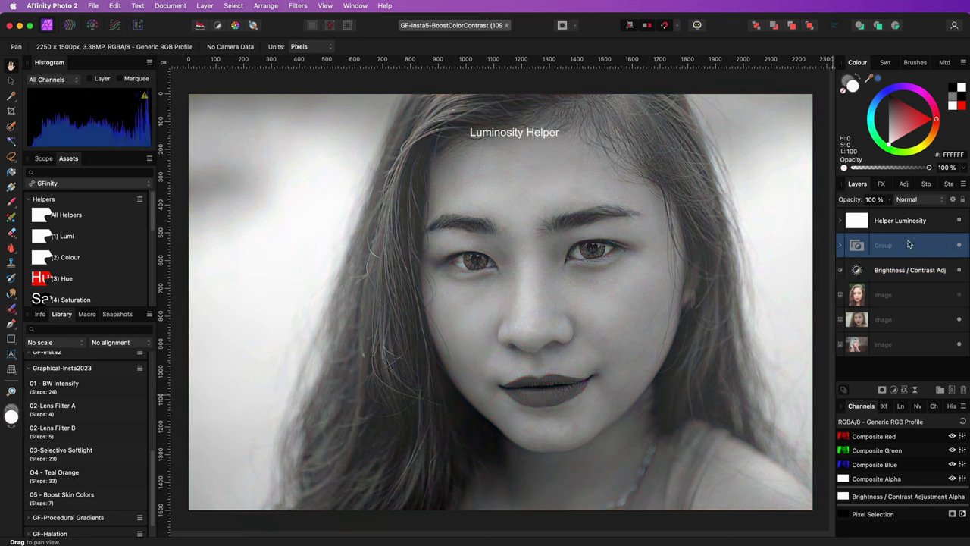
Add a Brightness / Contrast adjustment at 11% brightness and 32% contrast
{"action": "left_click", "coordinate": [892, 389]}
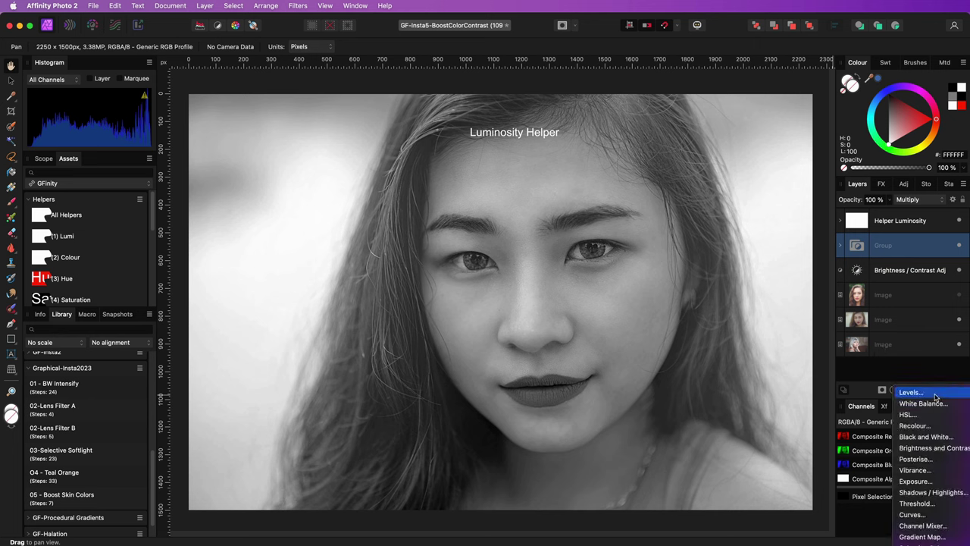
{"action": "left_click", "coordinate": [937, 448]}
{"action": "left_click_drag", "start_coordinate": [710, 465], "coordinate": [733, 491]}
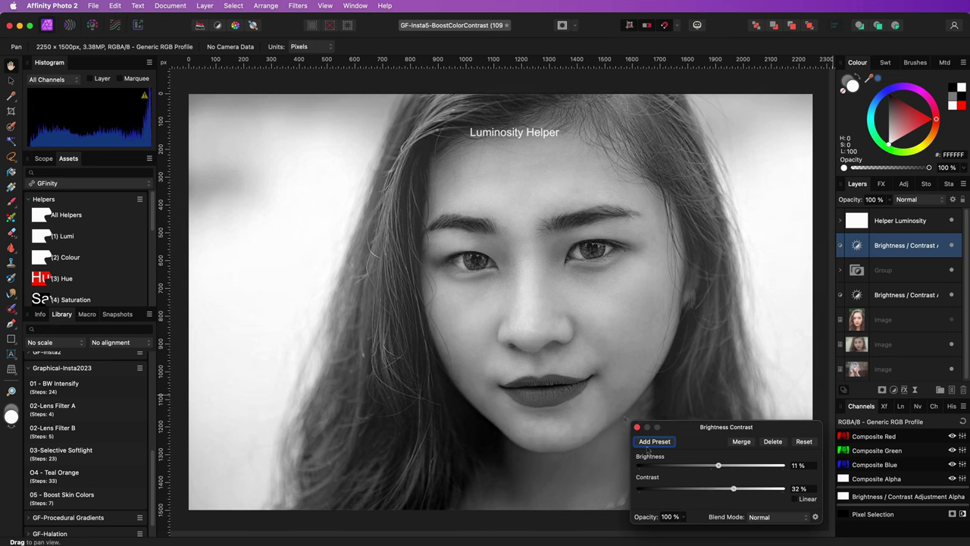
{"action": "left_click", "coordinate": [635, 427]}
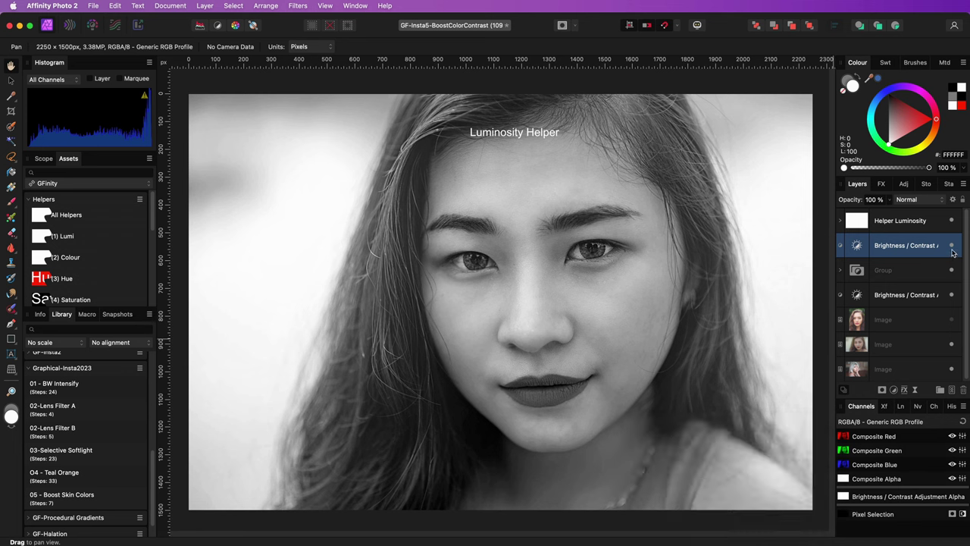
Hide Helper Luminosity and select the skin-boost group with the lower brightness adjustment
{"action": "left_click", "coordinate": [951, 221]}
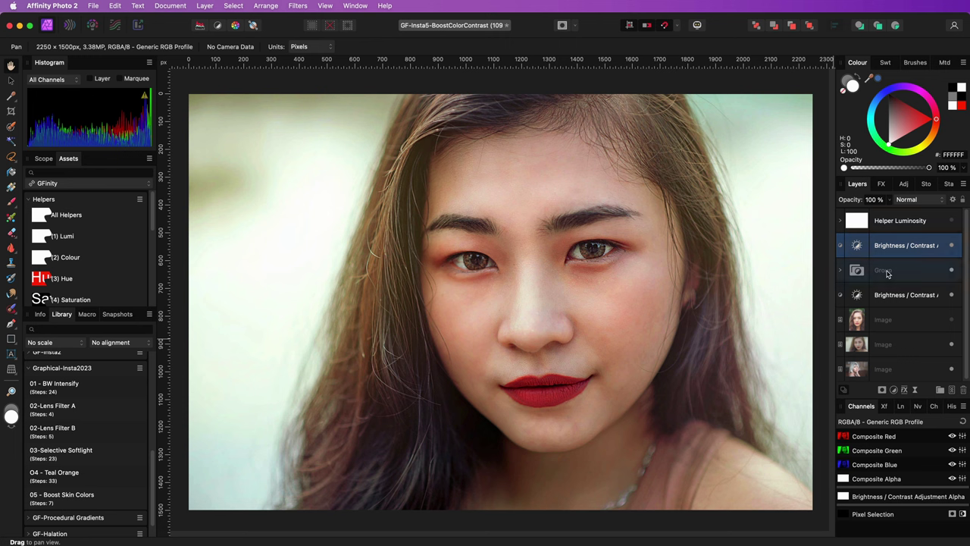
{"action": "left_click", "coordinate": [887, 270]}
{"action": "left_click", "coordinate": [891, 295], "text": "shift"}
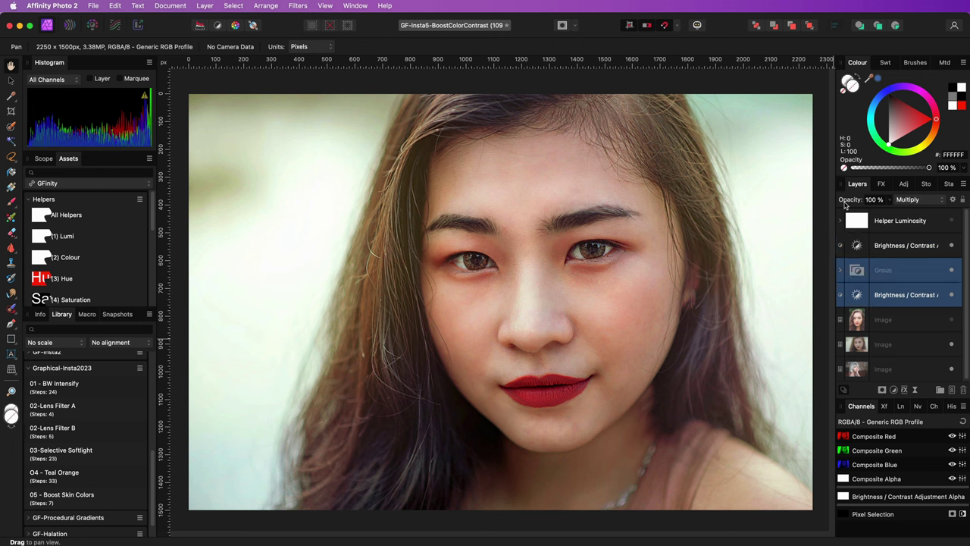
Drop the Skin Color Boost group to 48% opacity, add a mask and paint along the hair edges
{"action": "left_click_drag", "start_coordinate": [849, 202], "coordinate": [830, 203]}
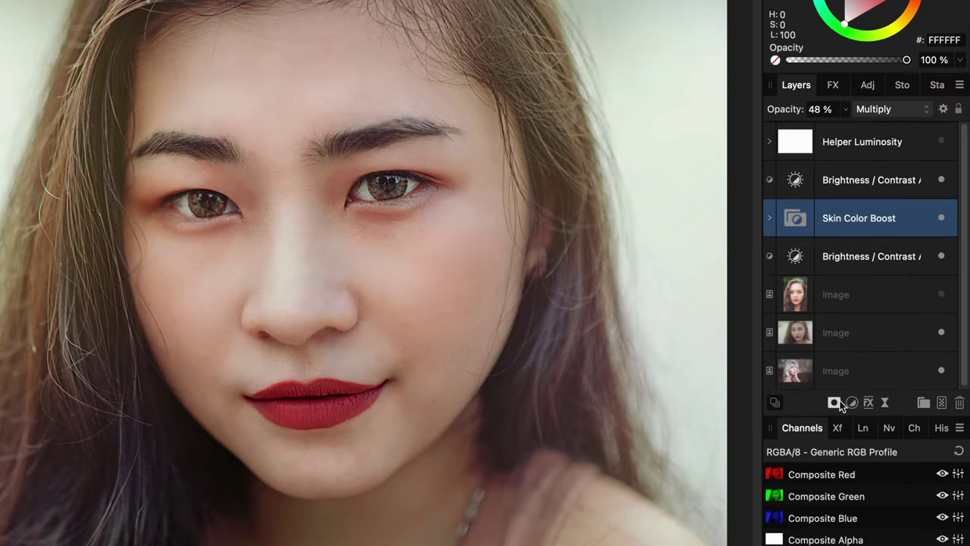
{"action": "left_click", "coordinate": [837, 403], "text": "alt"}
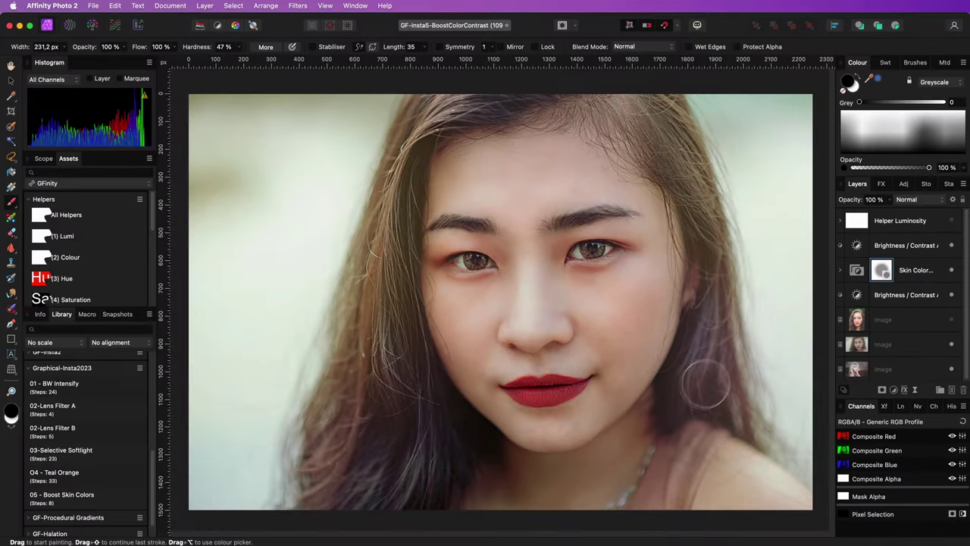
{"action": "mouse_move", "coordinate": [612, 381]}
{"action": "left_mouse_down"}
{"action": "mouse_move", "coordinate": [192, 138]}
{"action": "mouse_move", "coordinate": [110, 523]}
{"action": "left_mouse_up"}
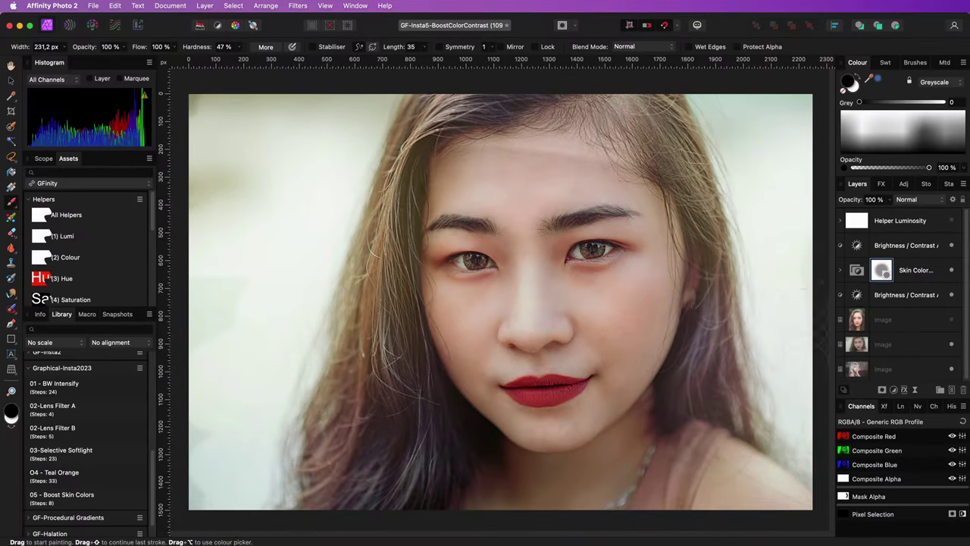
Paint the mask alternately white and black over the top and right hair, shrinking the brush to about 87 px
{"action": "key", "text": "x"}
{"action": "mouse_move", "coordinate": [522, 103]}
{"action": "left_mouse_down"}
{"action": "mouse_move", "coordinate": [693, 250]}
{"action": "mouse_move", "coordinate": [701, 398]}
{"action": "left_mouse_up"}
{"action": "key", "text": "x"}
{"action": "left_click_drag", "start_coordinate": [758, 220], "coordinate": [708, 394]}
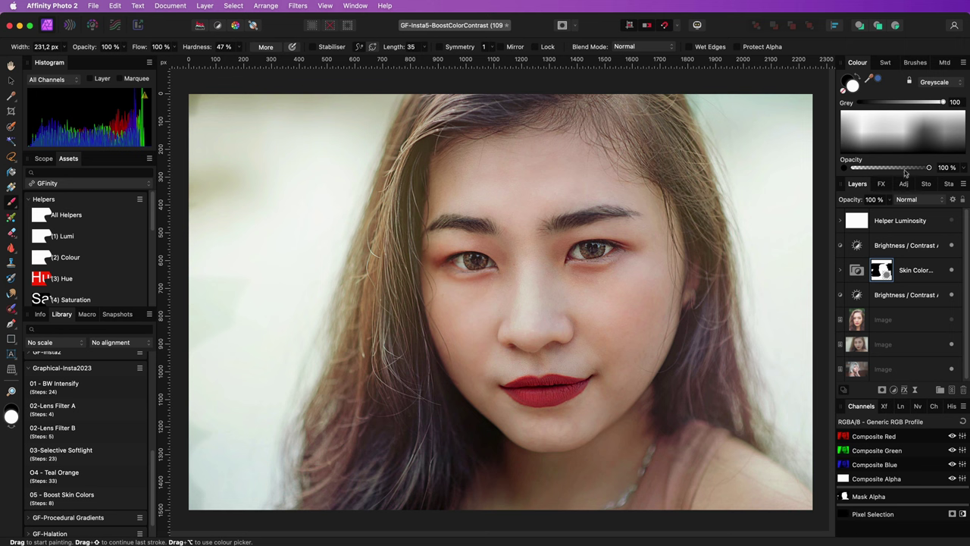
{"action": "key", "text": "bracketleft"}
{"action": "key", "text": "bracketleft"}
{"action": "key", "text": "bracketleft"}
{"action": "key", "text": "bracketleft"}
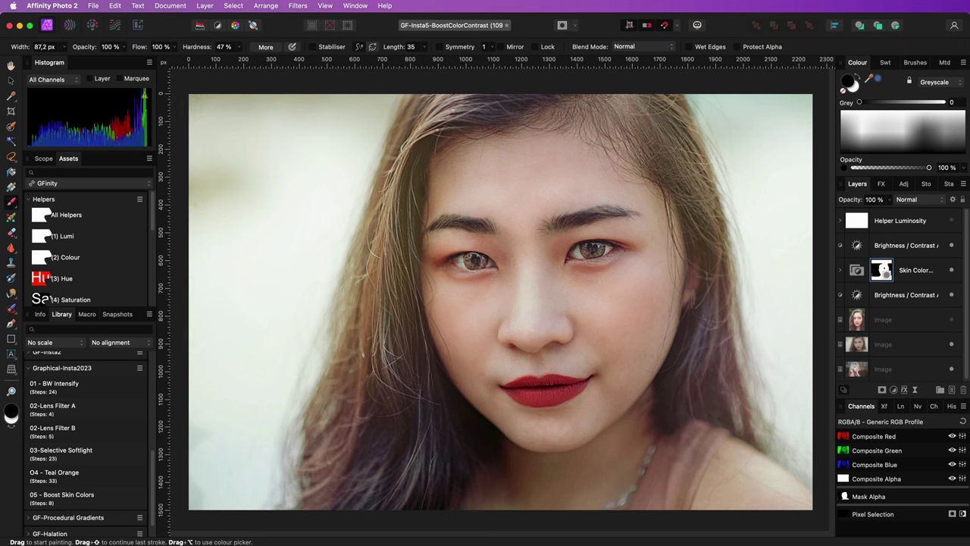